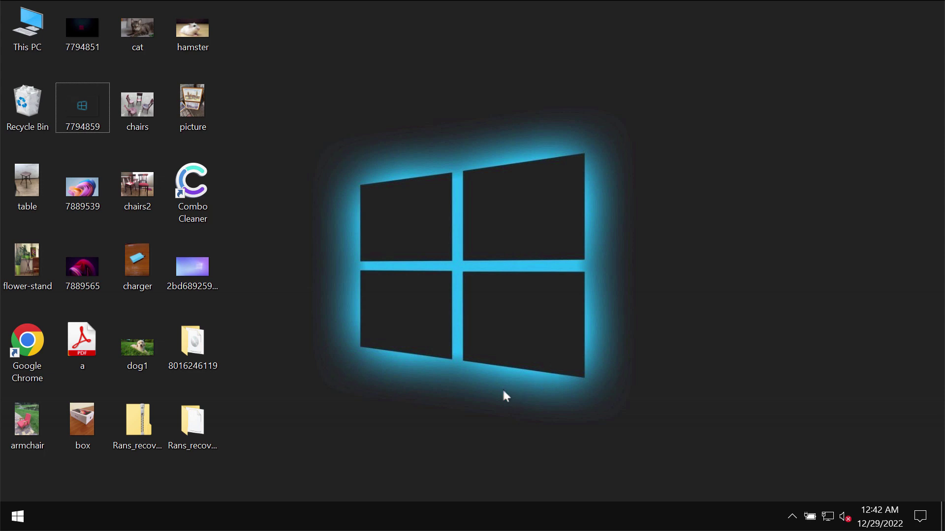
# - Preview the chairs2 and picture photos in Windows Photo Viewer, closing each afterwards
pyautogui.click(202, 431)
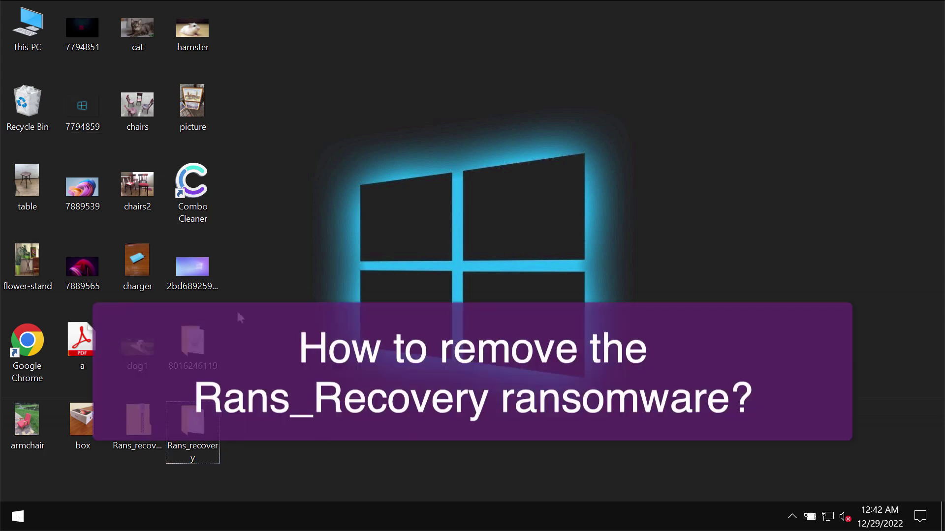
pyautogui.doubleClick(137, 184)
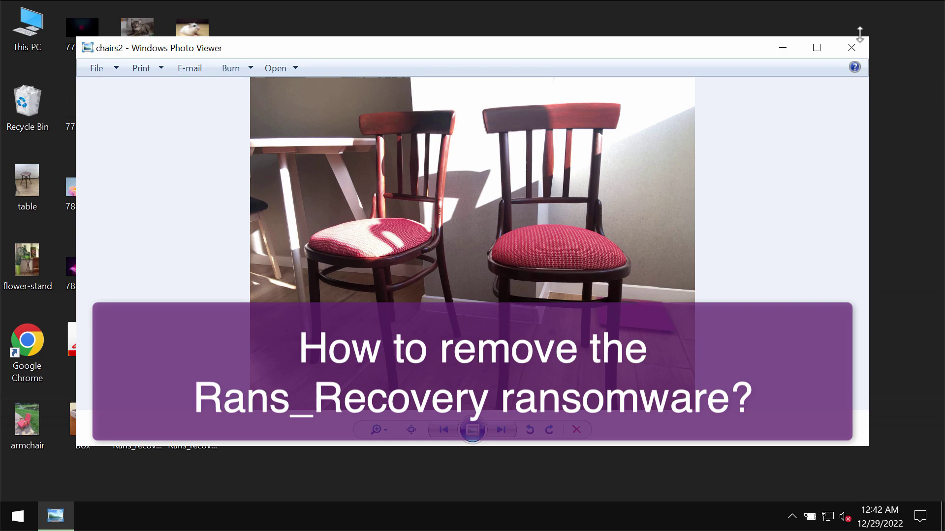
pyautogui.click(851, 48)
pyautogui.click(208, 100)
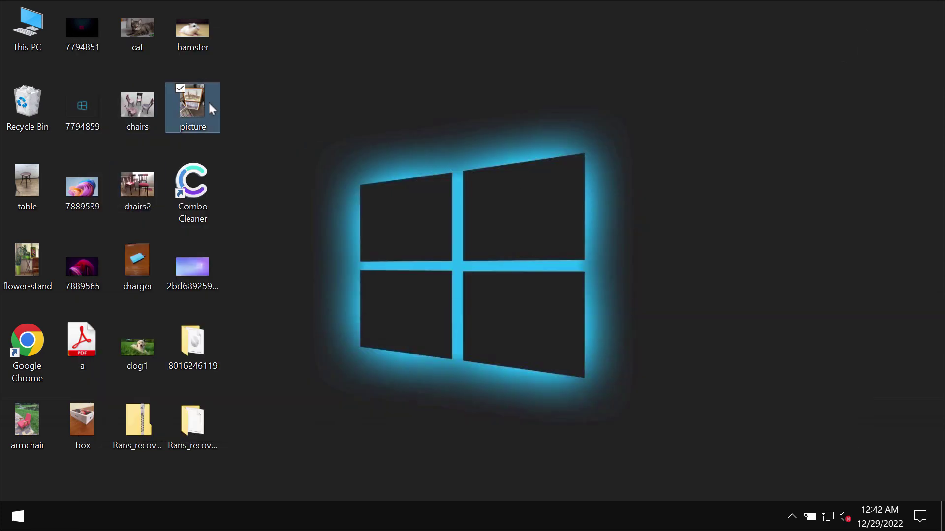
pyautogui.doubleClick(206, 102)
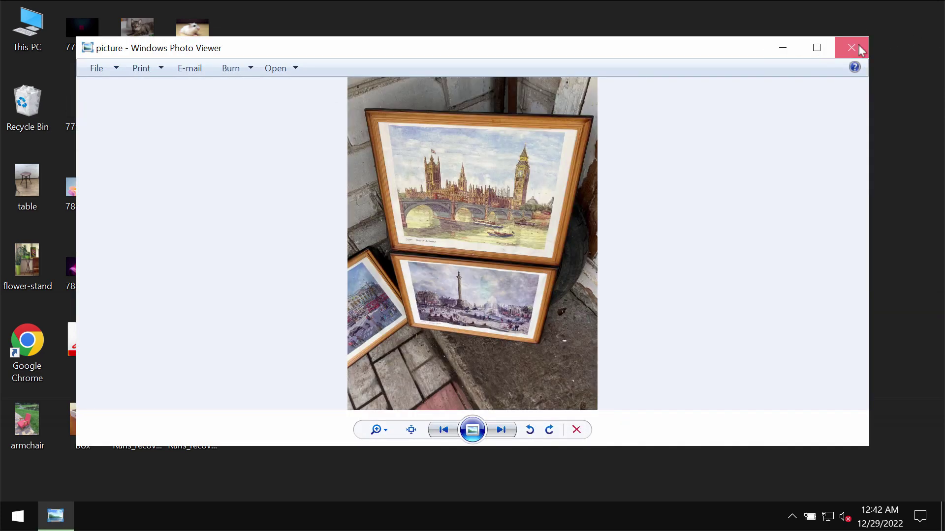
pyautogui.click(851, 48)
# - Preview the table and armchair photos in Photo Viewer, closing each window afterwards
pyautogui.click(39, 256)
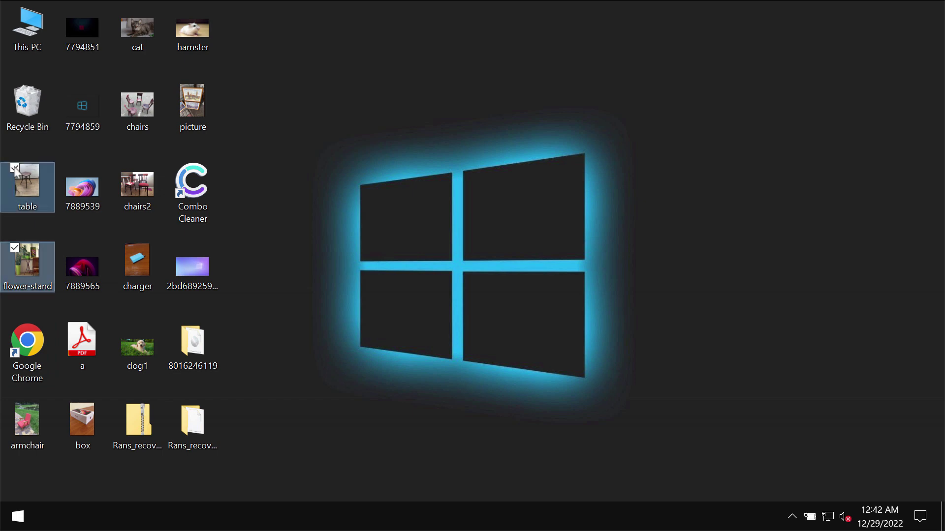
pyautogui.doubleClick(27, 181)
pyautogui.click(851, 48)
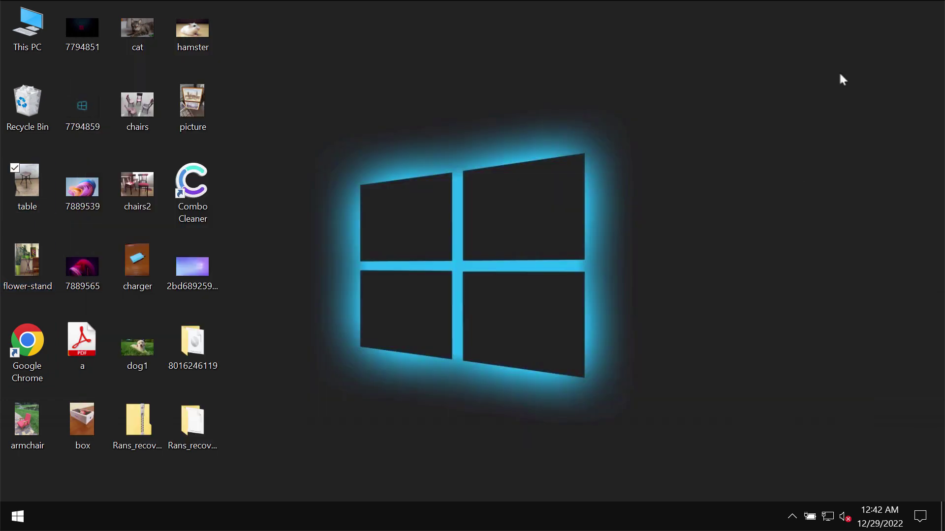
pyautogui.doubleClick(21, 420)
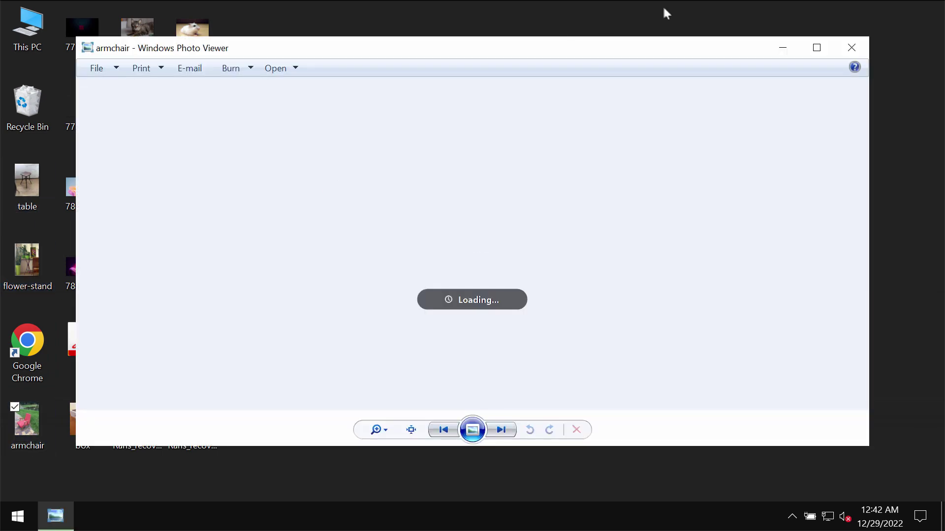
pyautogui.click(859, 52)
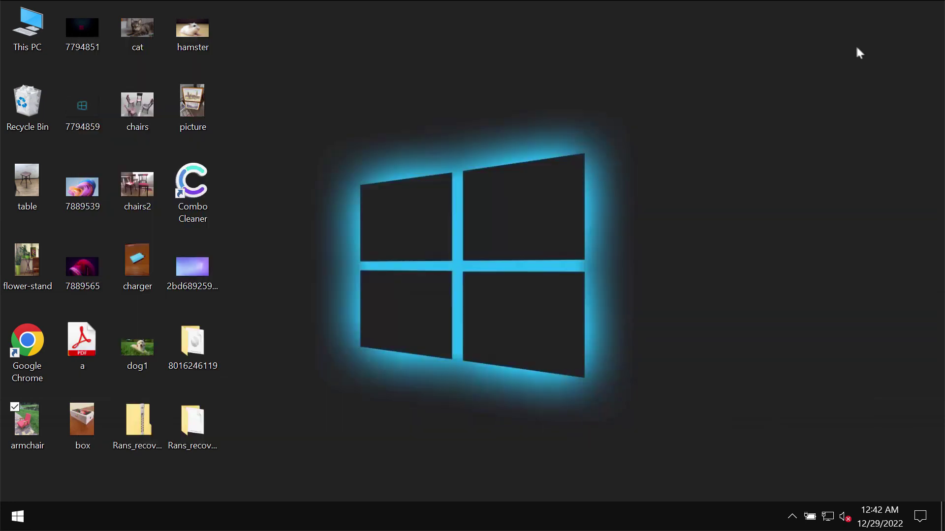
pyautogui.doubleClick(21, 432)
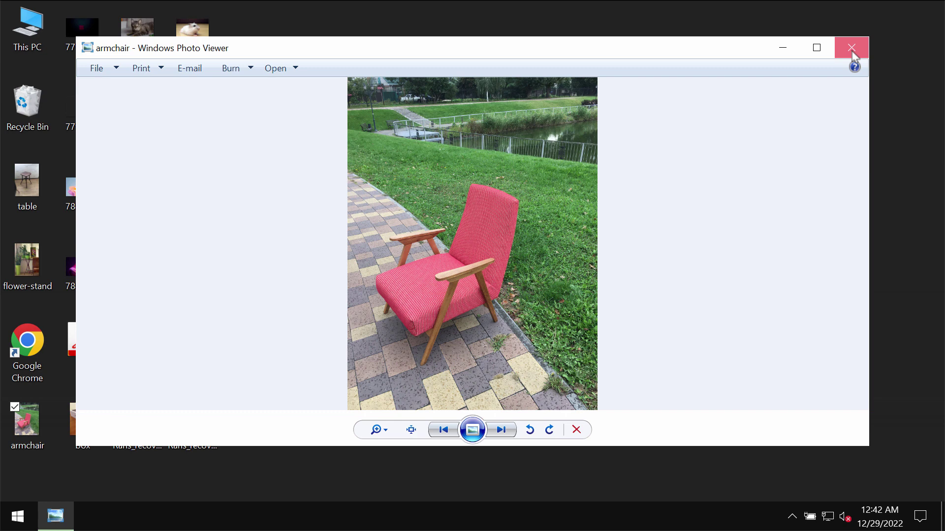
pyautogui.click(851, 48)
pyautogui.doubleClick(27, 185)
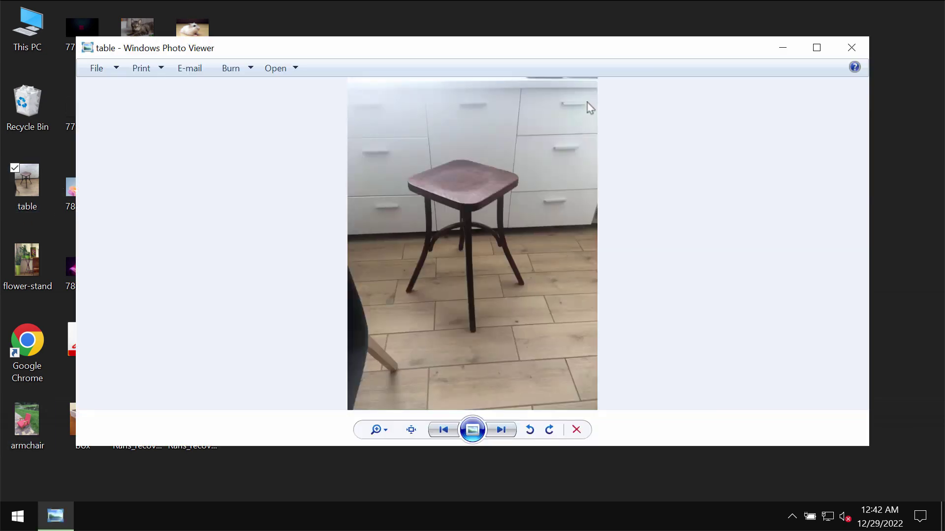
pyautogui.click(850, 46)
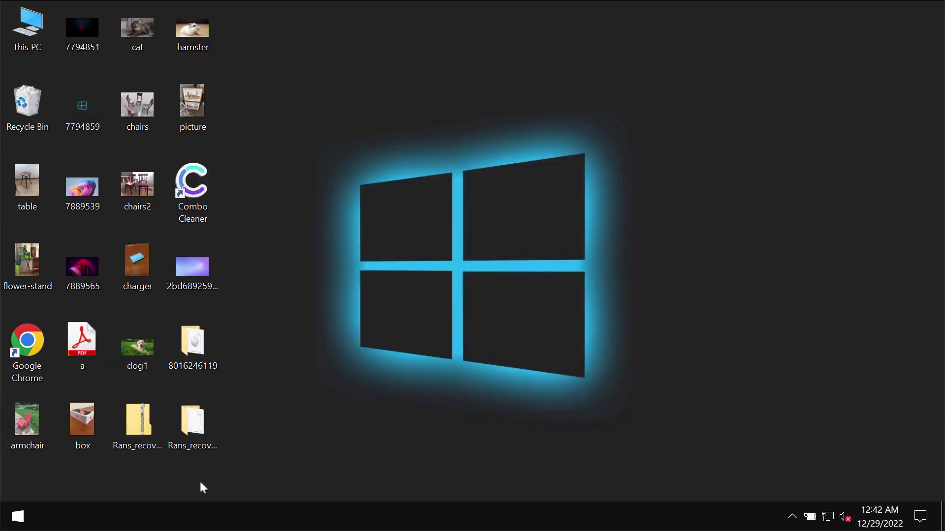
# - Launch the Rans_recovery executable and let it encrypt the desktop photos into .rans_recovery files
pyautogui.doubleClick(197, 433)
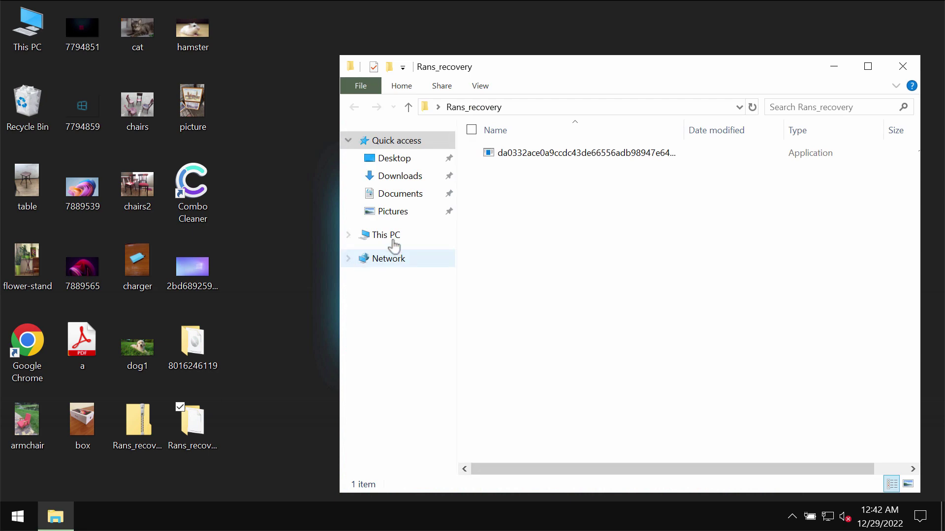
pyautogui.doubleClick(559, 153)
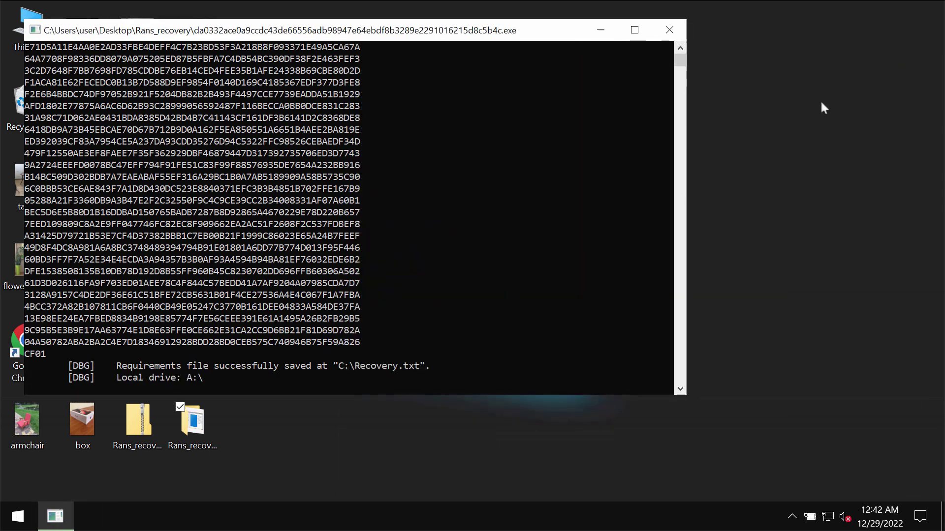
pyautogui.moveTo(545, 30); pyautogui.dragTo(620, 31)
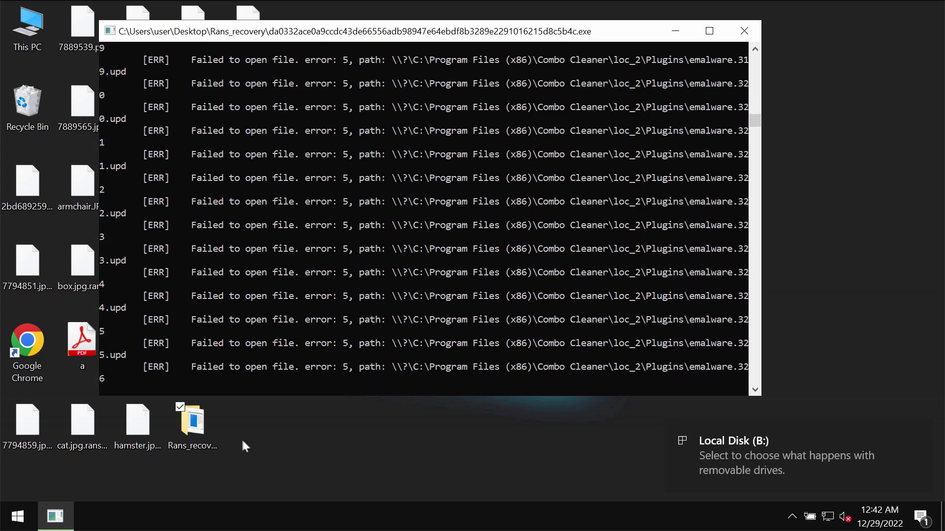
pyautogui.click(36, 185)
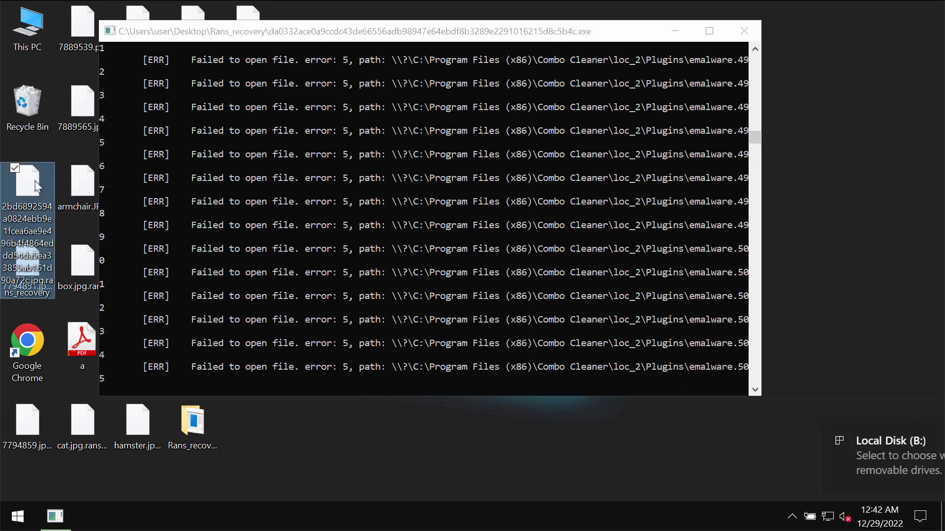
# - Try opening encrypted files like 7794859.jpg.rans_recovery, dismissing each can't-open error
pyautogui.doubleClick(36, 186)
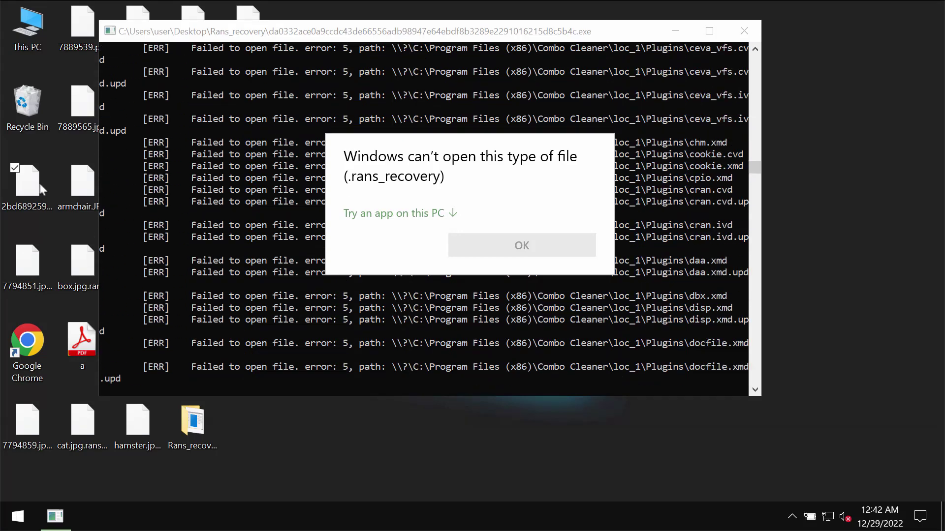
pyautogui.press('Escape')
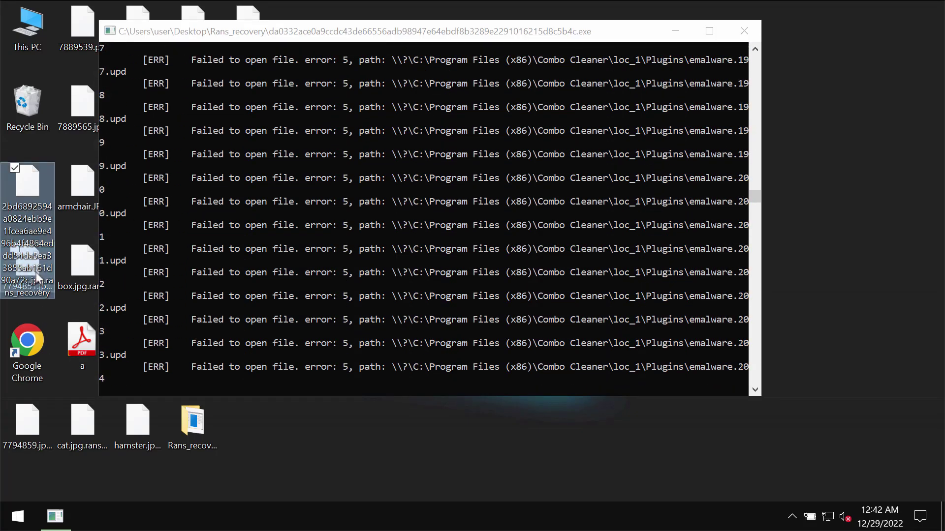
pyautogui.click(35, 273)
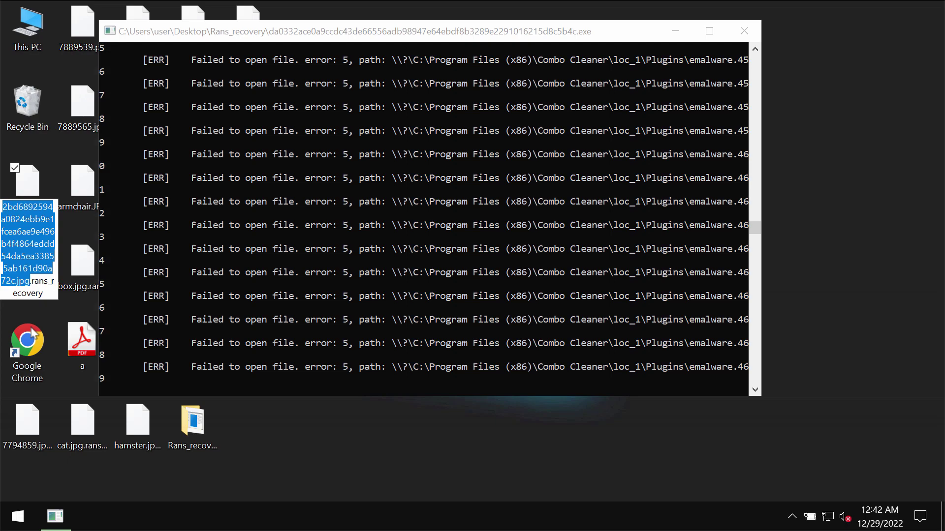
pyautogui.click(45, 450)
pyautogui.doubleClick(45, 450)
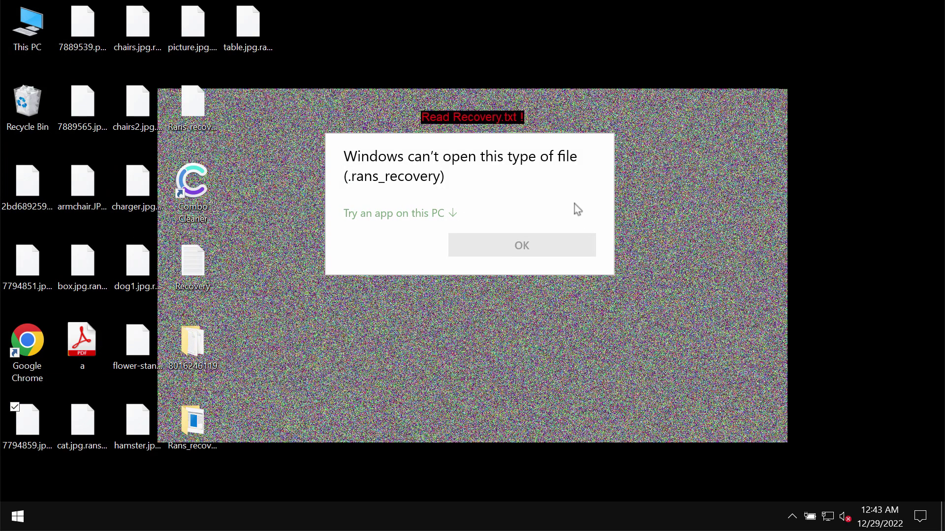
pyautogui.click(657, 189)
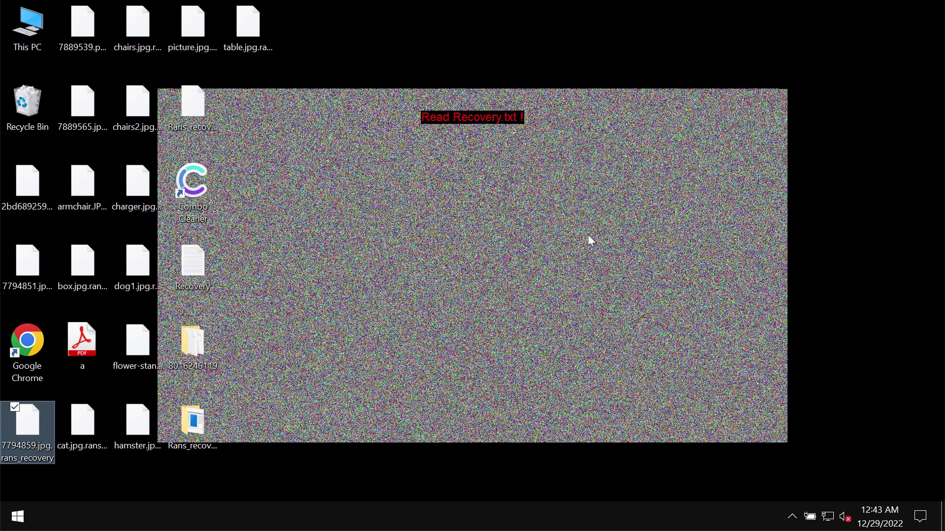
pyautogui.click(609, 265)
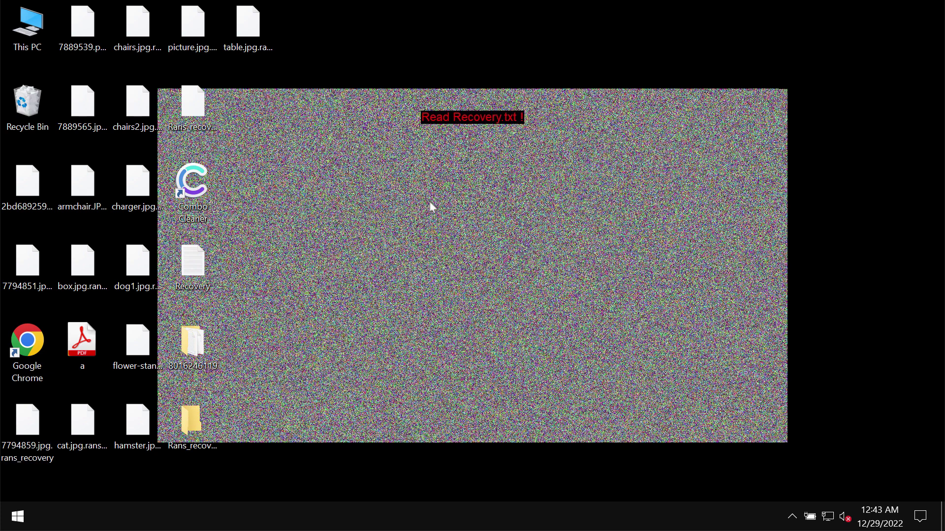
# - Read the Recovery.txt ransom note in Notepad to its final warnings, then minimize it
pyautogui.doubleClick(191, 265)
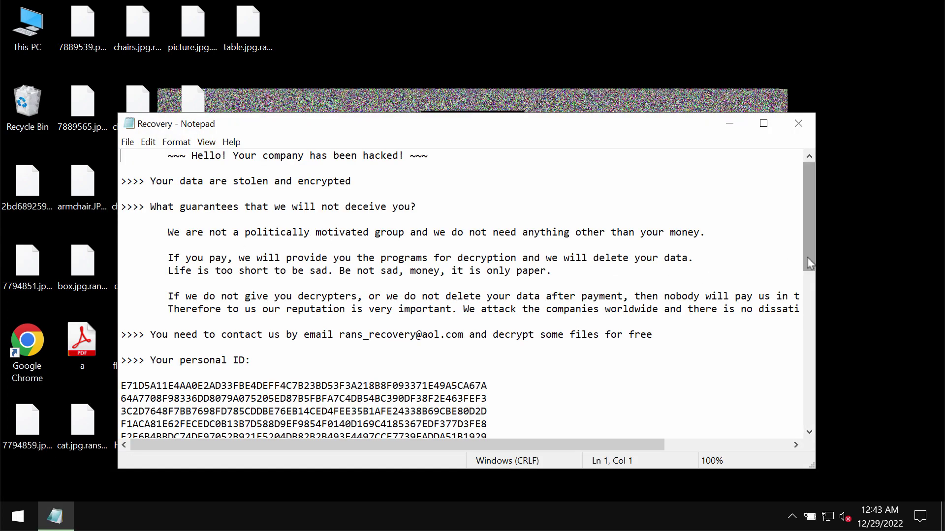
pyautogui.moveTo(812, 257); pyautogui.dragTo(813, 279)
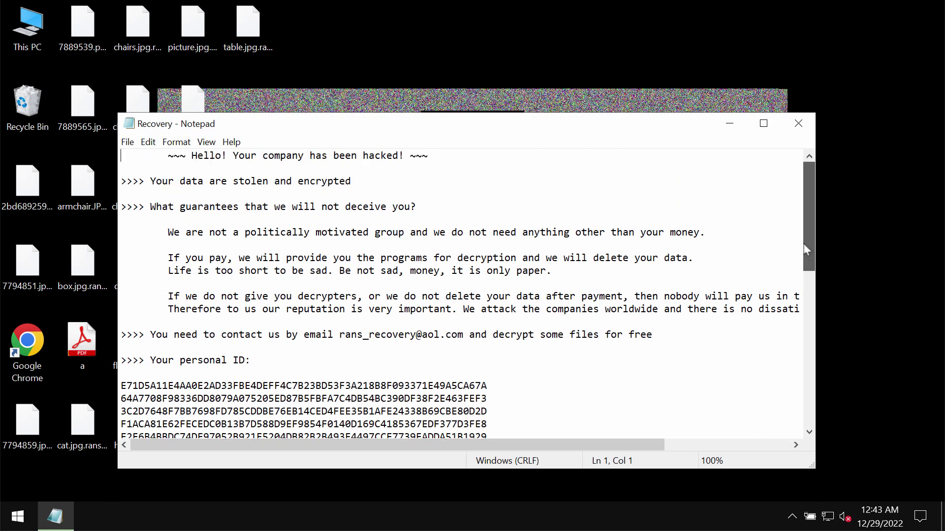
pyautogui.moveTo(812, 279)
pyautogui.mouseDown()
pyautogui.moveTo(767, 368)
pyautogui.moveTo(777, 475)
pyautogui.mouseUp()
pyautogui.scroll(-4, 784, 247)
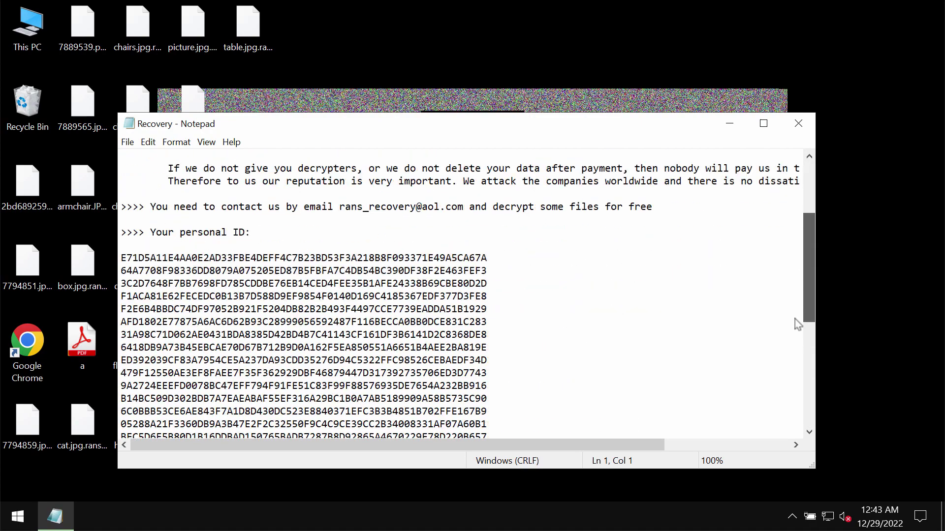
pyautogui.scroll(-8, 787, 256)
pyautogui.scroll(12, 793, 269)
pyautogui.scroll(-10, 793, 269)
pyautogui.scroll(10, 792, 246)
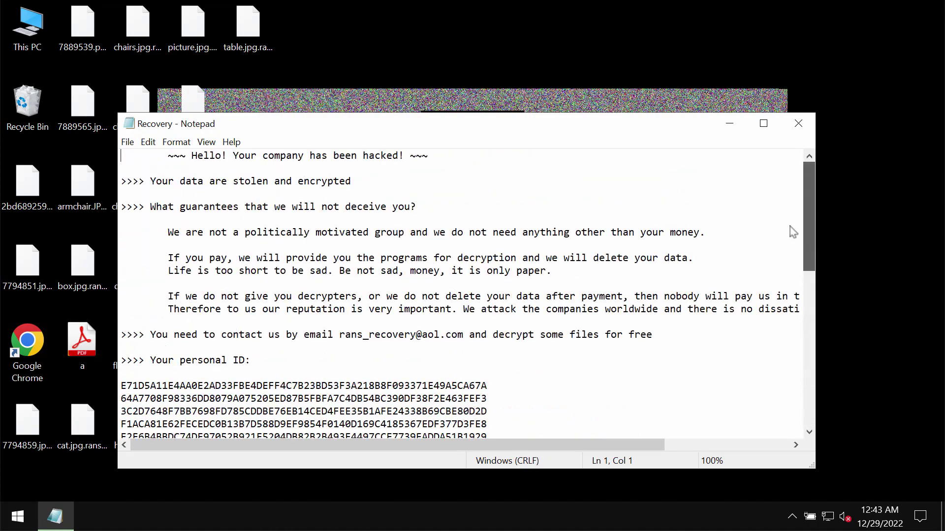
pyautogui.scroll(-10, 792, 227)
pyautogui.scroll(5, 807, 295)
pyautogui.scroll(6, 814, 325)
pyautogui.scroll(-12, 832, 413)
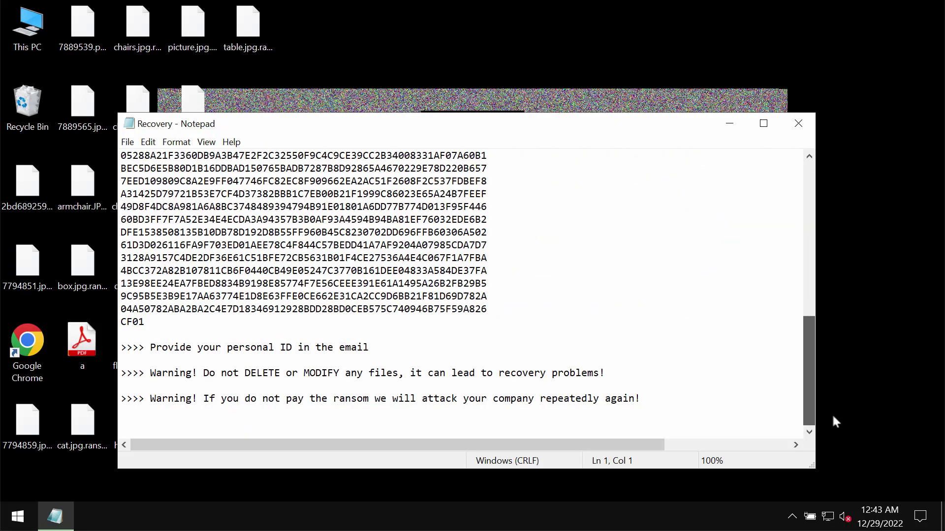
pyautogui.scroll(12, 831, 413)
pyautogui.scroll(-8, 801, 373)
pyautogui.scroll(-5, 801, 373)
pyautogui.scroll(15, 802, 394)
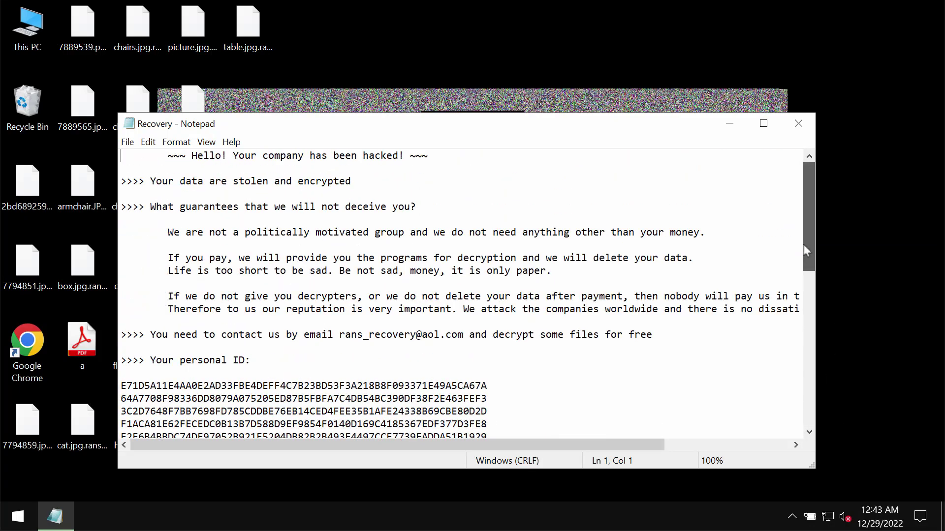
pyautogui.scroll(-15, 807, 443)
pyautogui.click(696, 417)
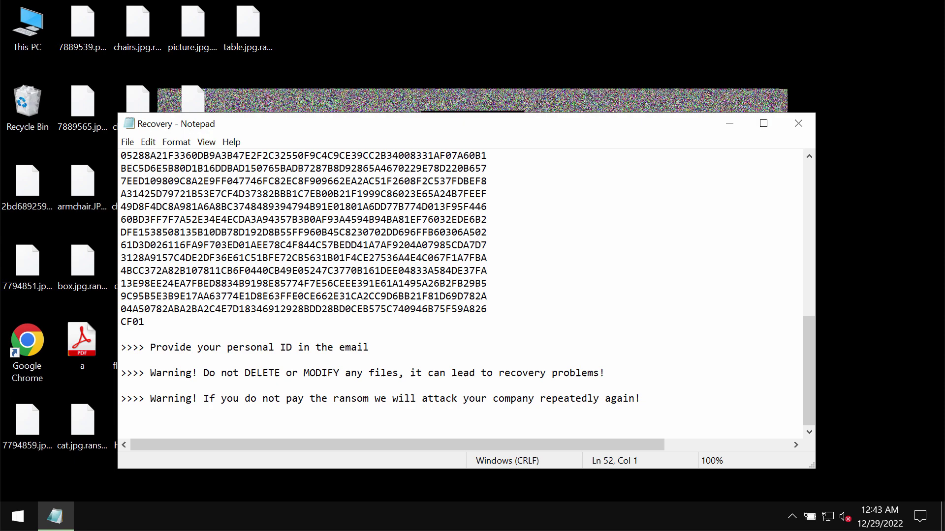
pyautogui.click(730, 123)
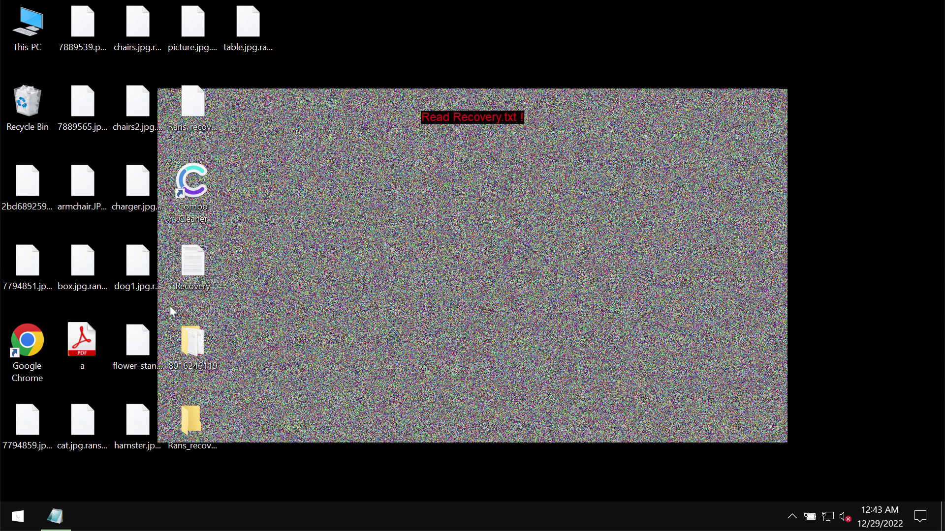
# - Load combocleaner.com in Google Chrome, then minimize the browser
pyautogui.click(40, 358)
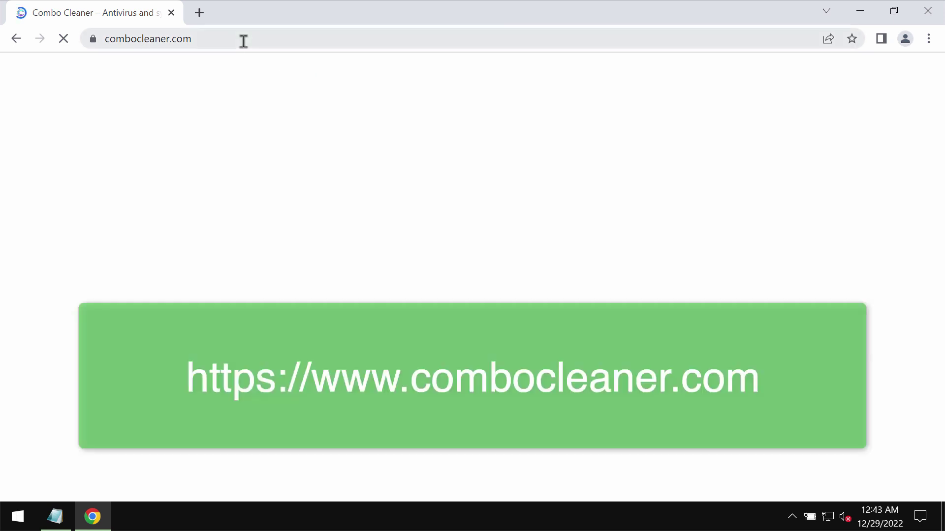
pyautogui.click(295, 38)
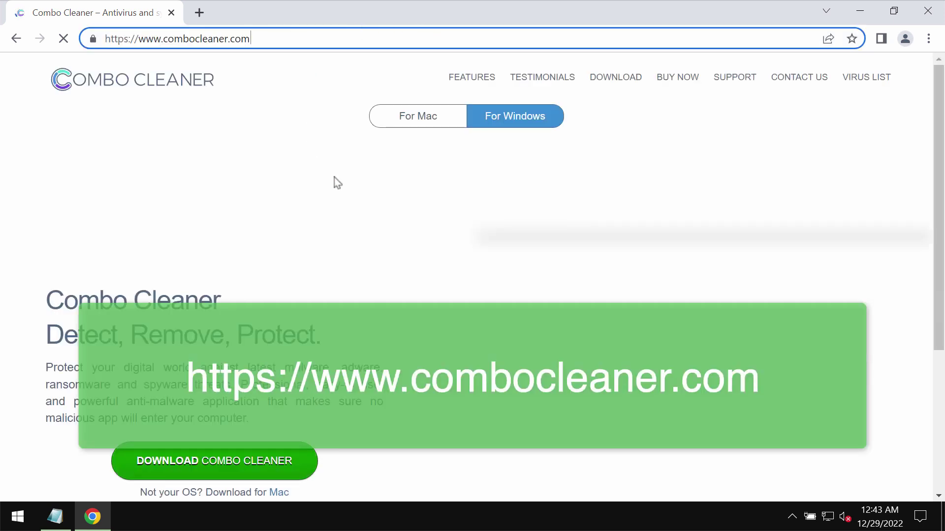
pyautogui.click(860, 10)
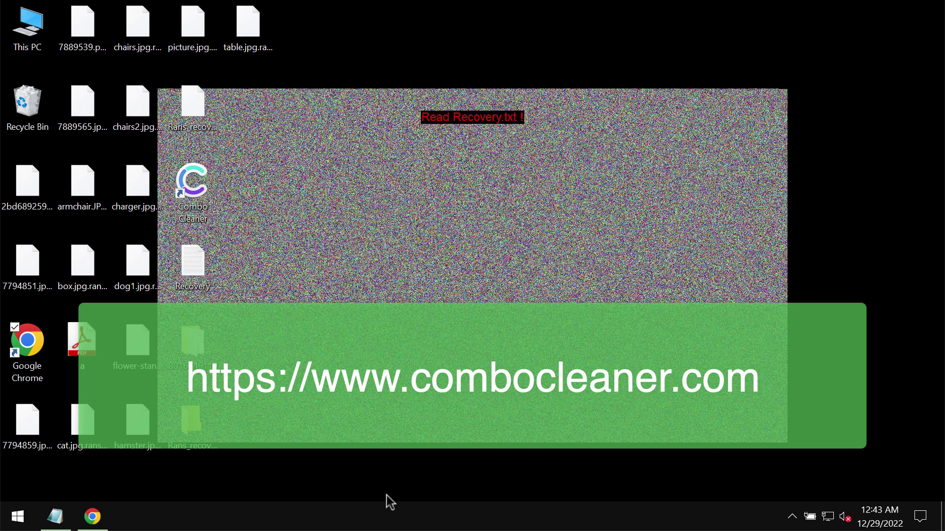
# - Bring Combo Cleaner up from the system tray, check its dashboard and quick scan progress, then open its settings
pyautogui.click(792, 516)
pyautogui.click(807, 487)
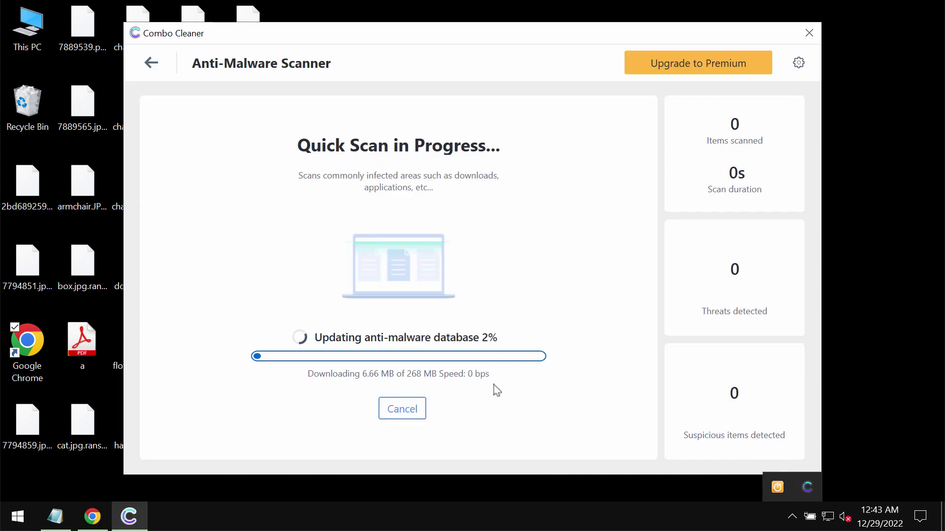
pyautogui.click(163, 54)
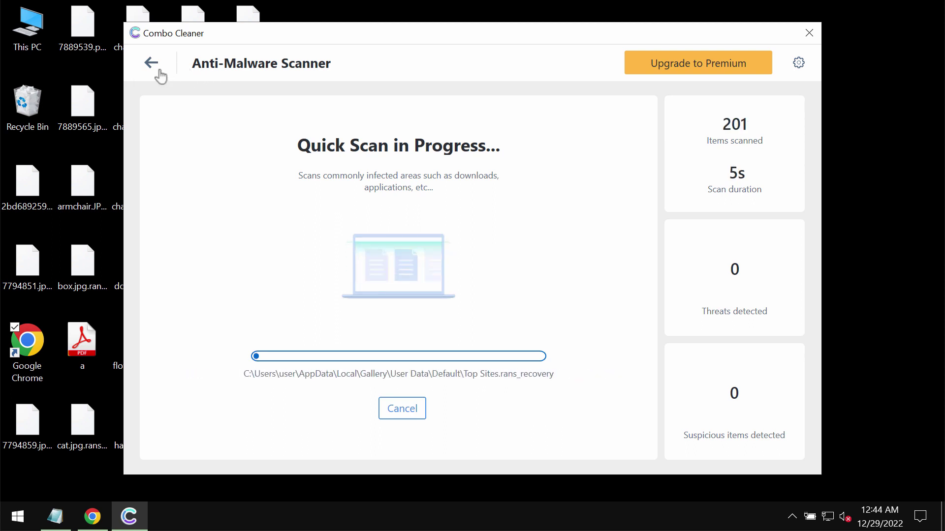
pyautogui.click(152, 69)
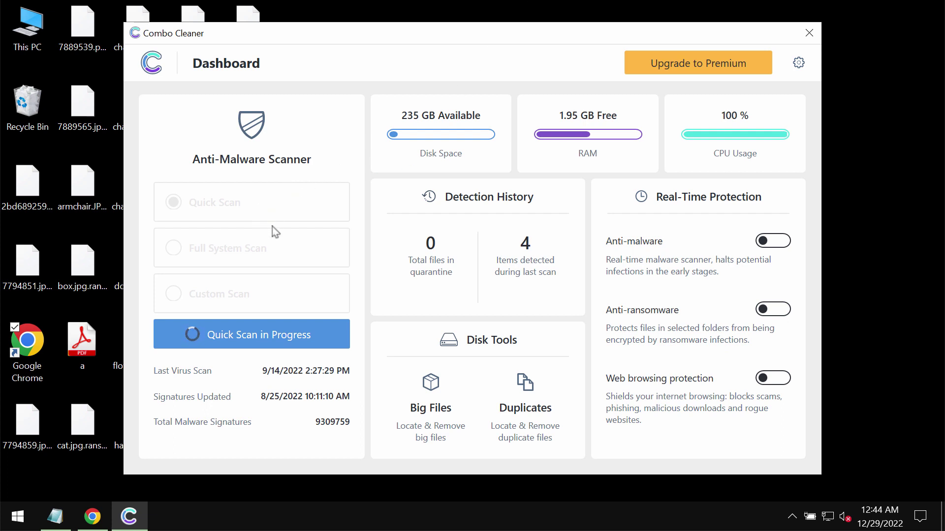
pyautogui.click(275, 339)
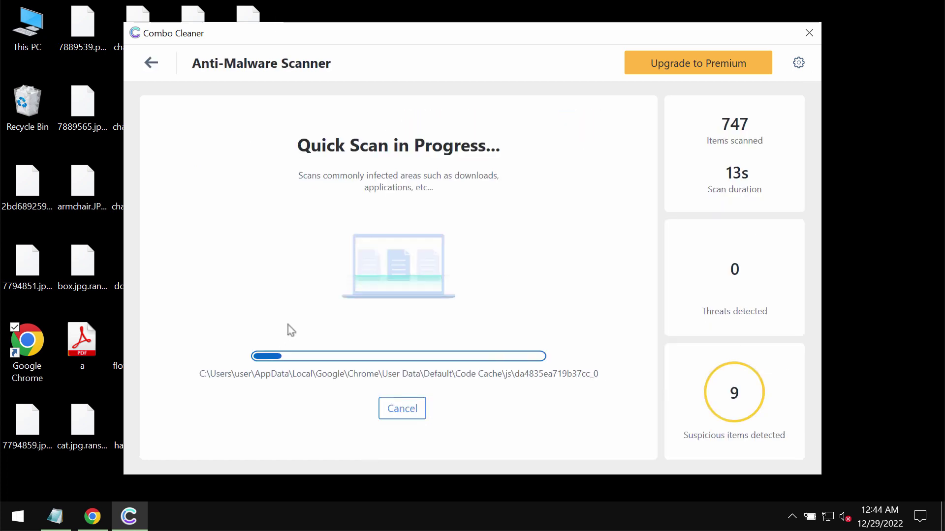
pyautogui.click(798, 62)
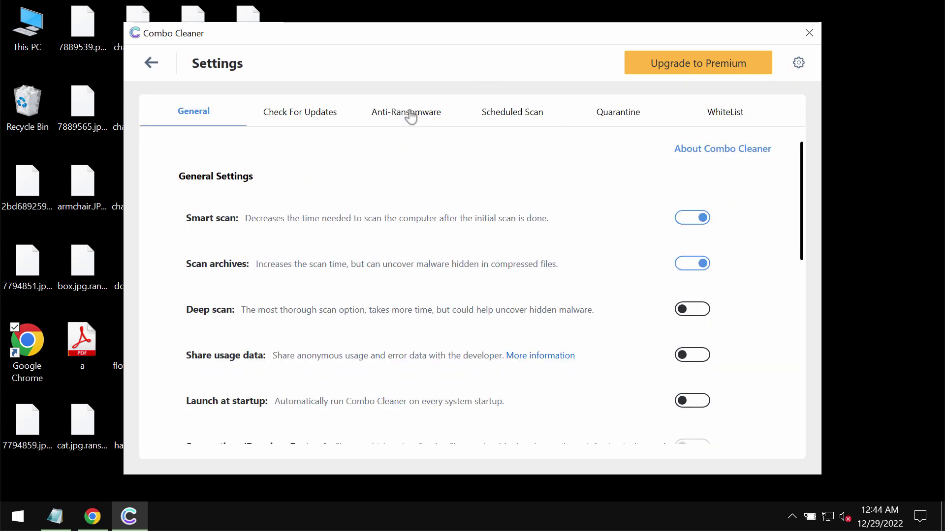
# - View the Anti-Ransomware settings, showing no protected folders or trusted programs, then go back to the dashboard
pyautogui.click(411, 116)
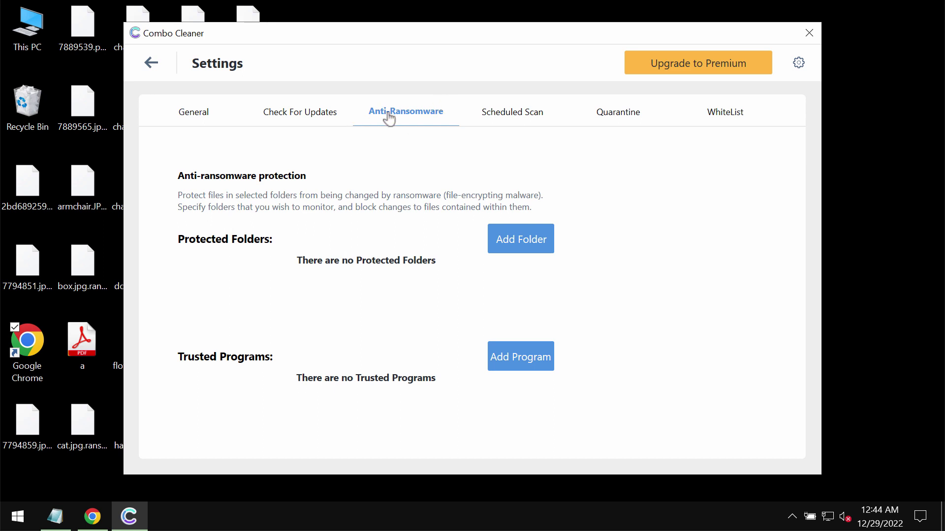
pyautogui.click(151, 63)
# - Reopen the quick scan progress and decline cancelling so the scan keeps running
pyautogui.click(253, 334)
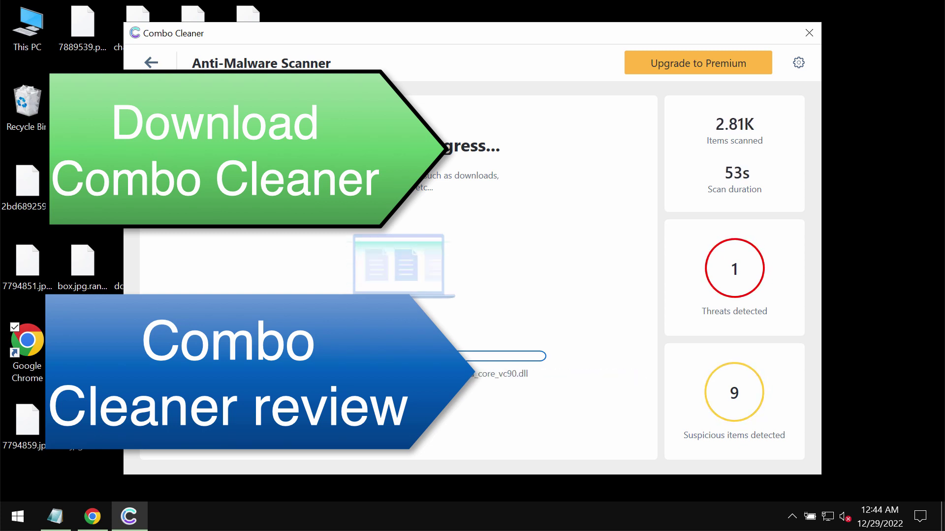
pyautogui.press('Escape')
pyautogui.click(503, 320)
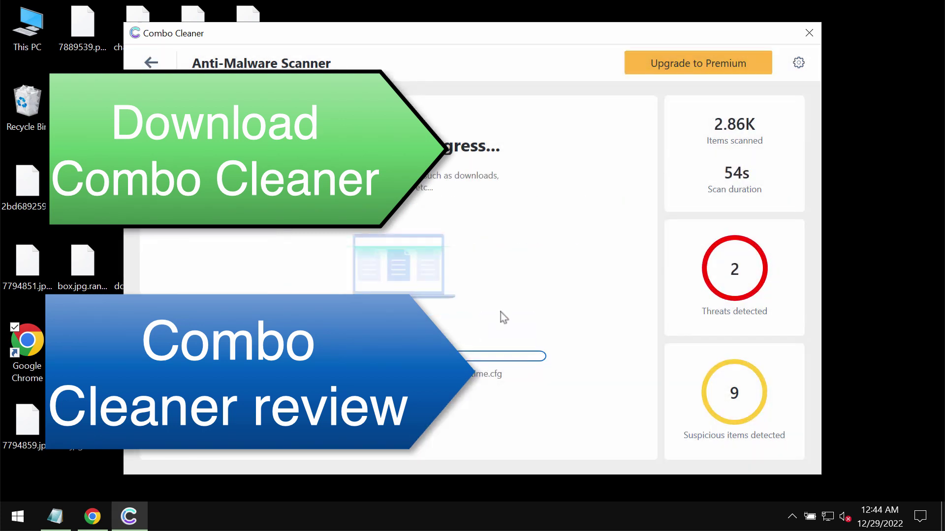